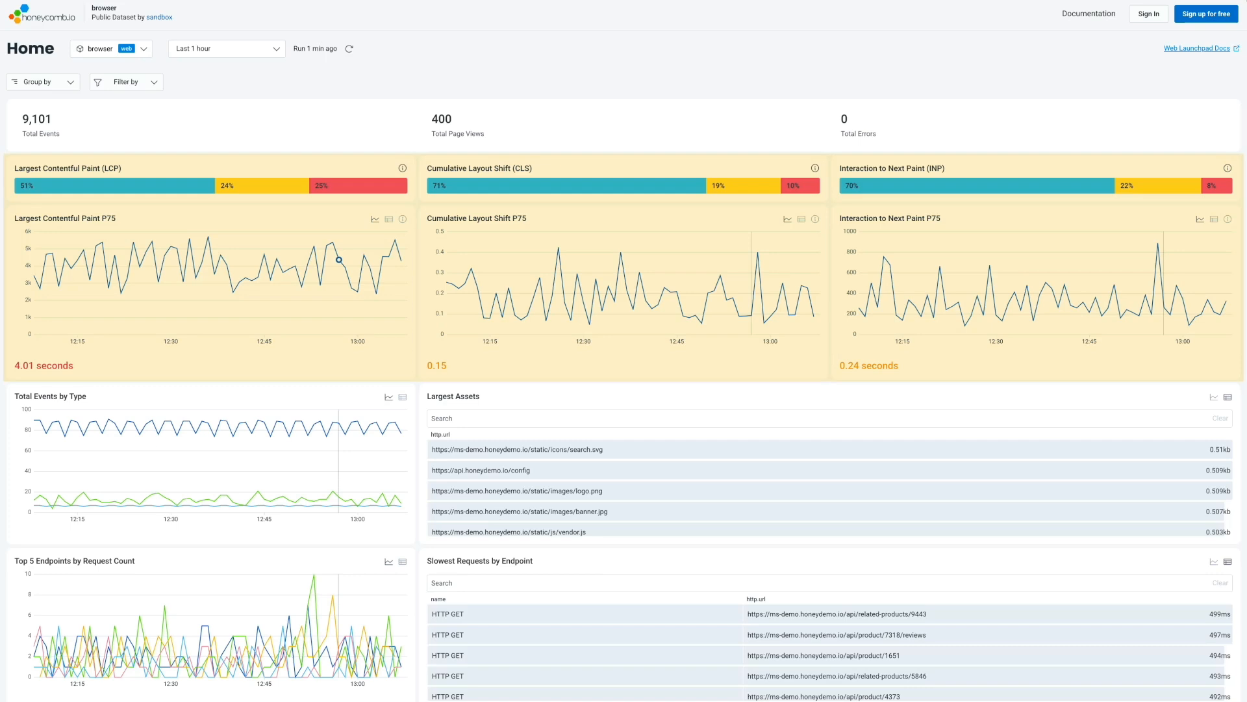
- Inspect the Needs Improvement and Poor LCP ranges, and show the Largest Contentful Paint P75 panel as a table of elements
scroll(624, 364, "down", 3)
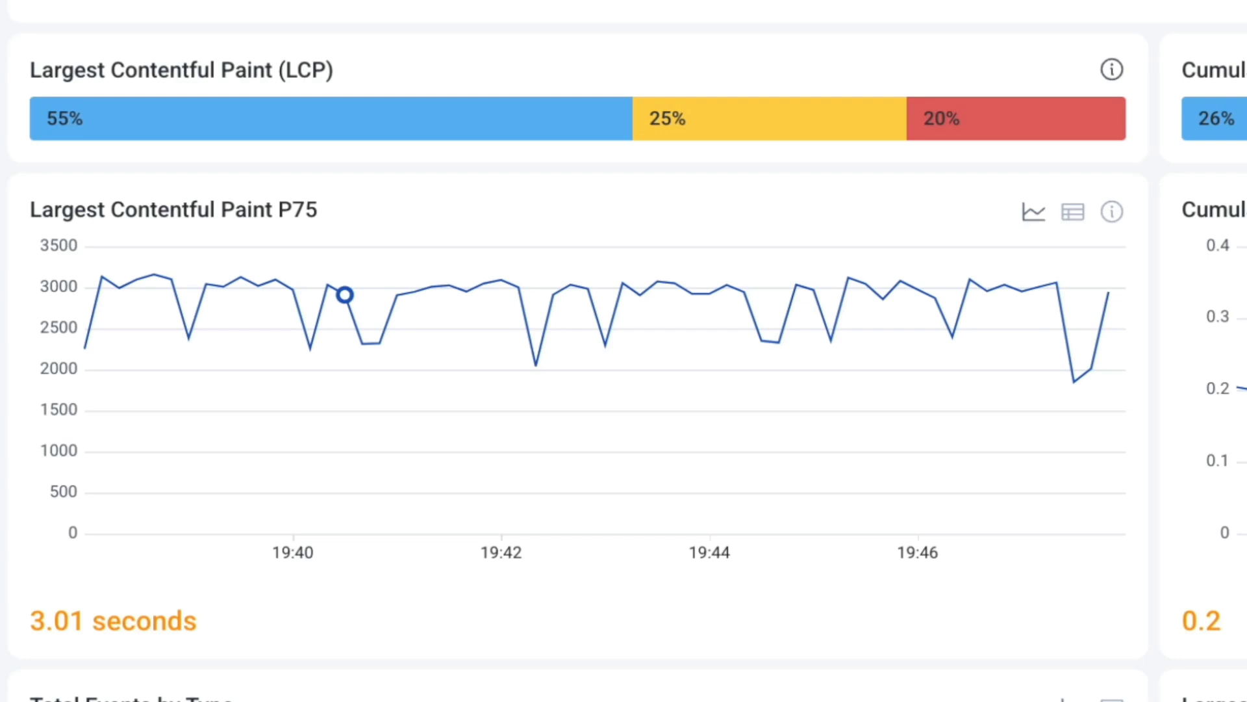
mouse_move(778, 132)
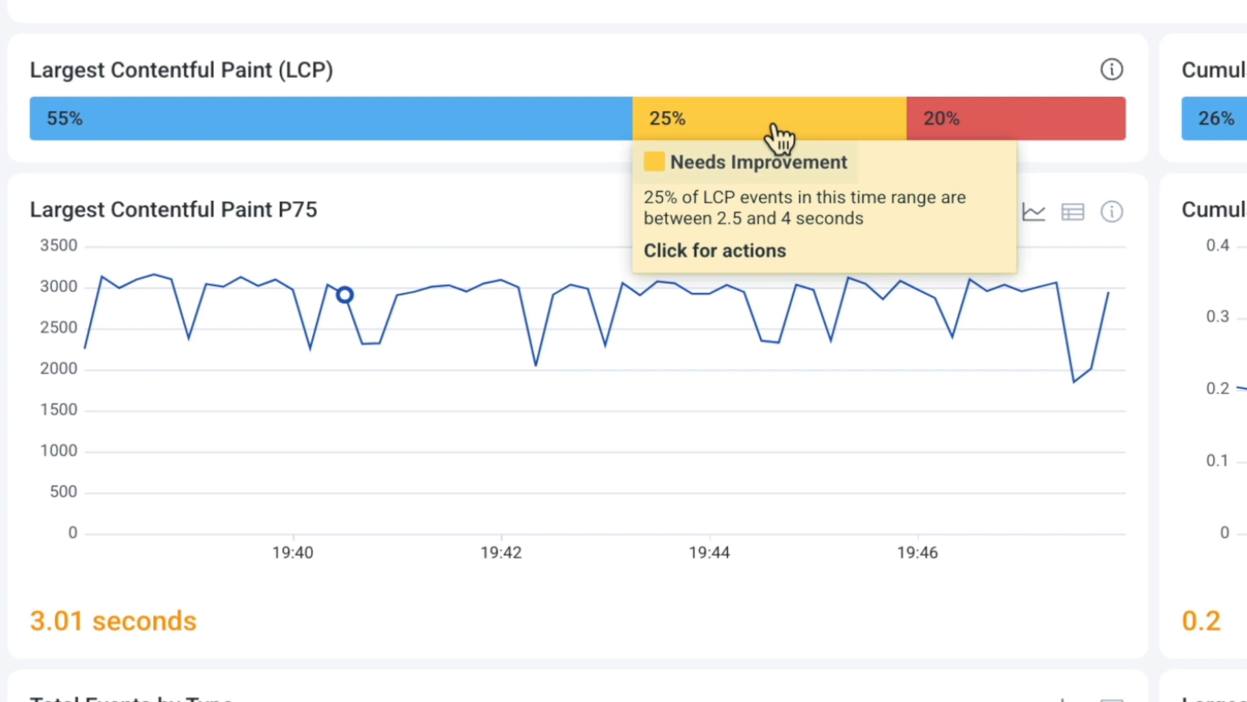
mouse_move(979, 121)
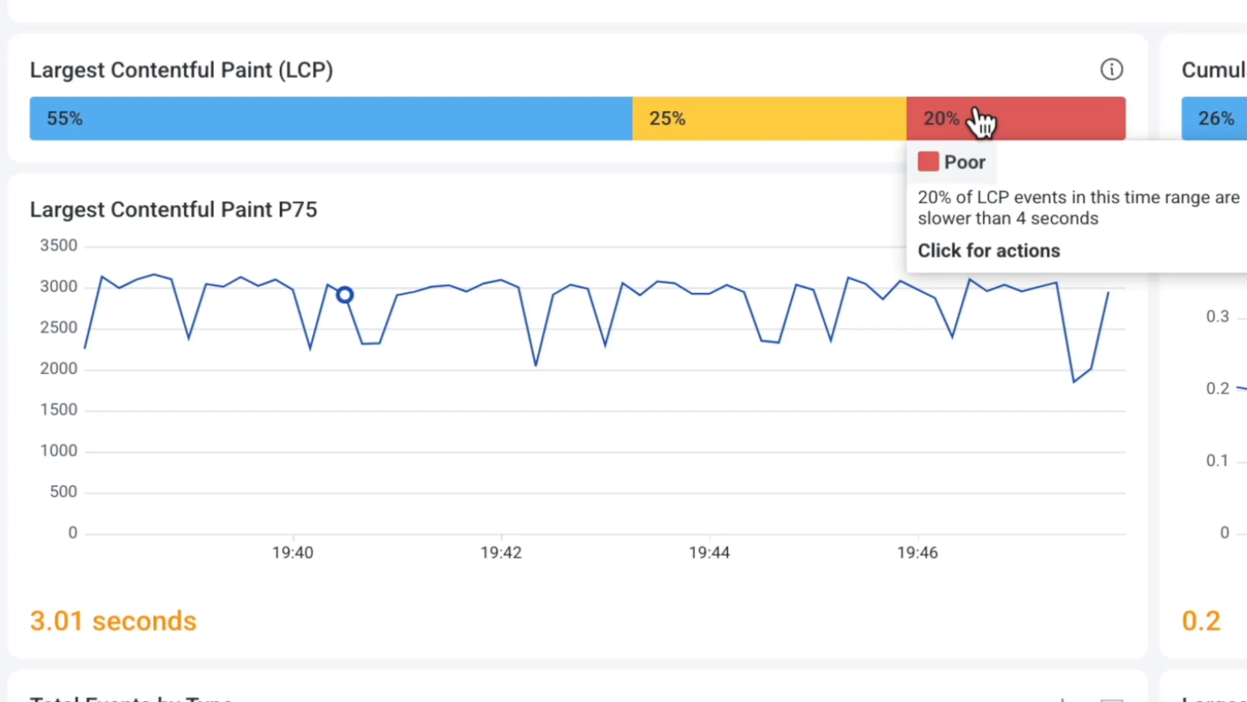
left_click(1070, 215)
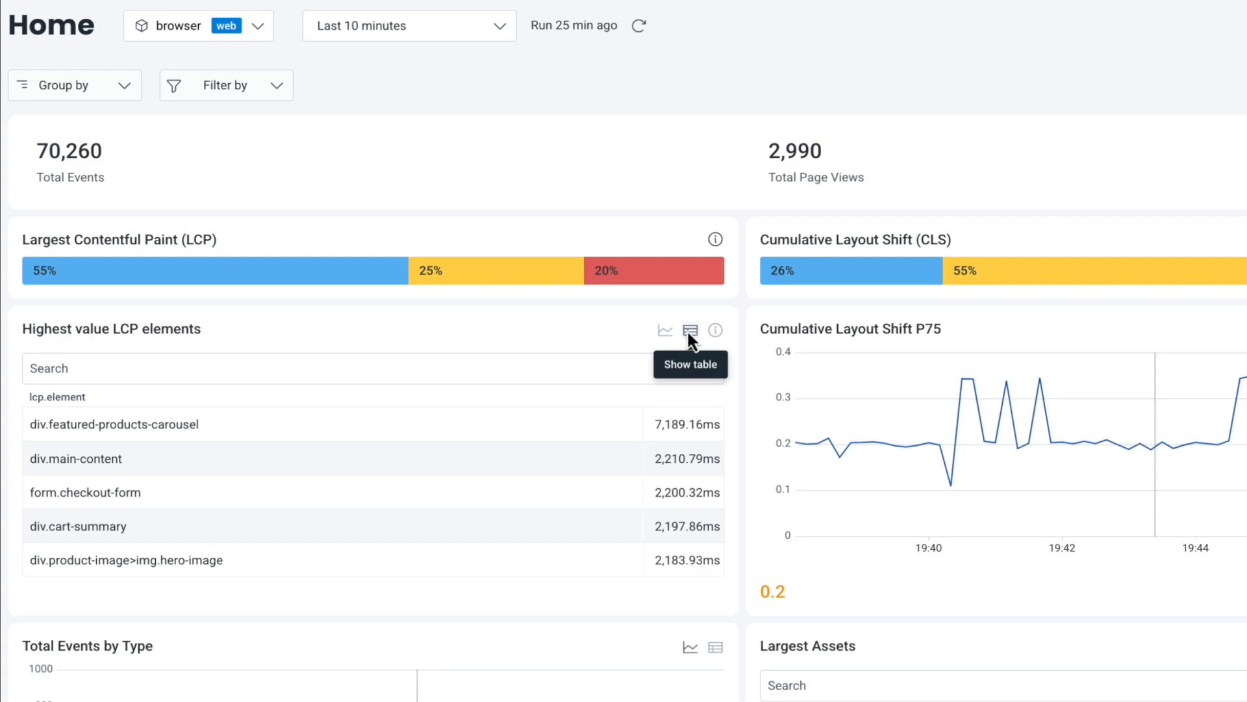
- Group the dashboard by page and return the Largest Contentful Paint panel to its chart view
left_click(125, 87)
left_click(87, 142)
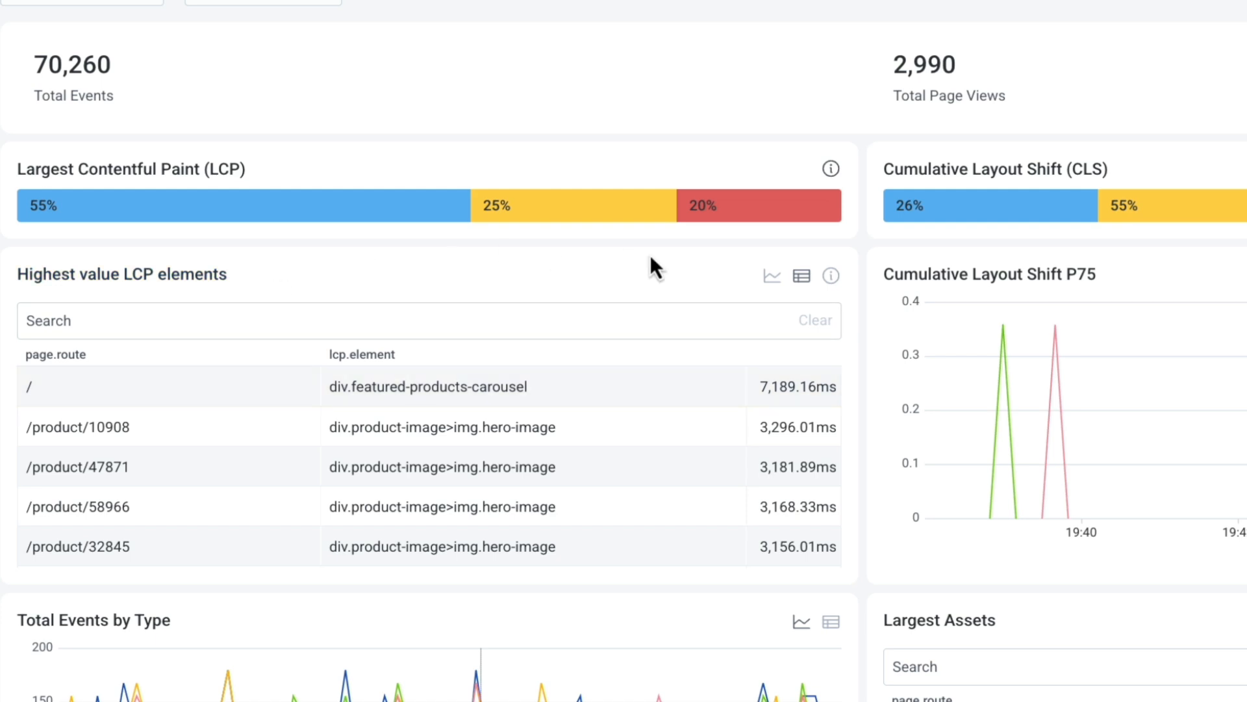
left_click(772, 277)
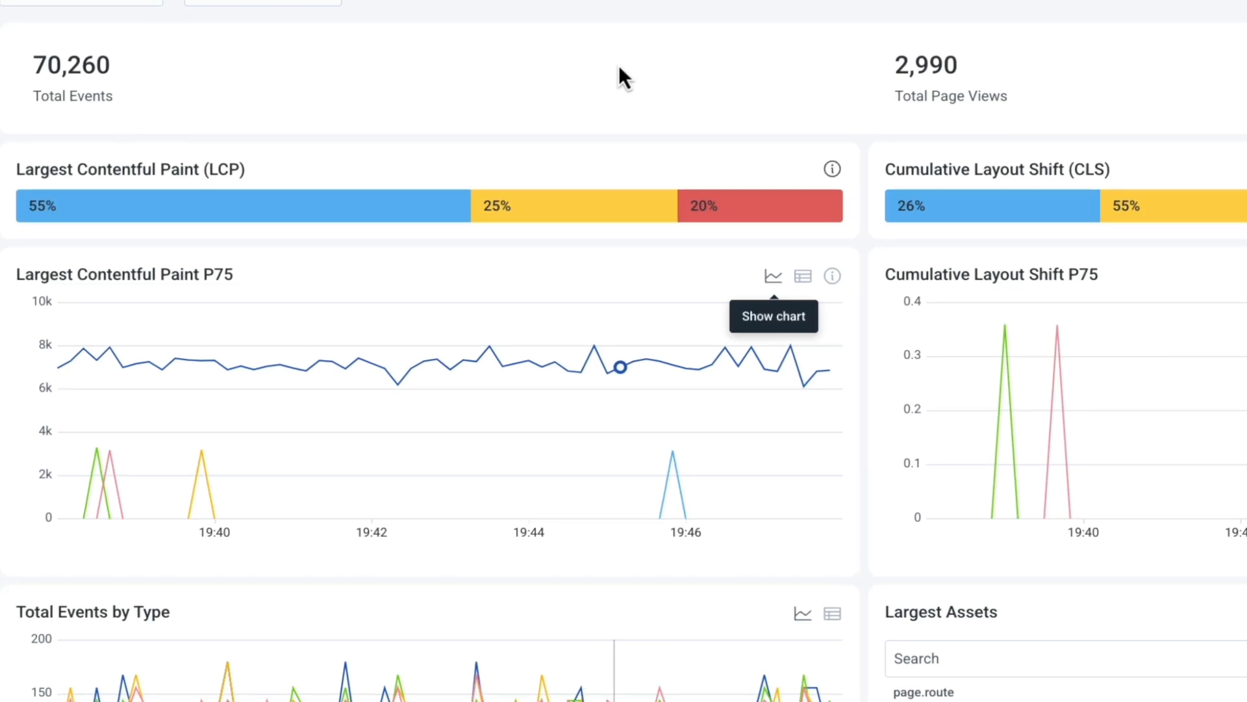
- Detect anomalies with BubbleUp for the Poor LCP events and review the compared dimensions and measures
left_click(732, 229)
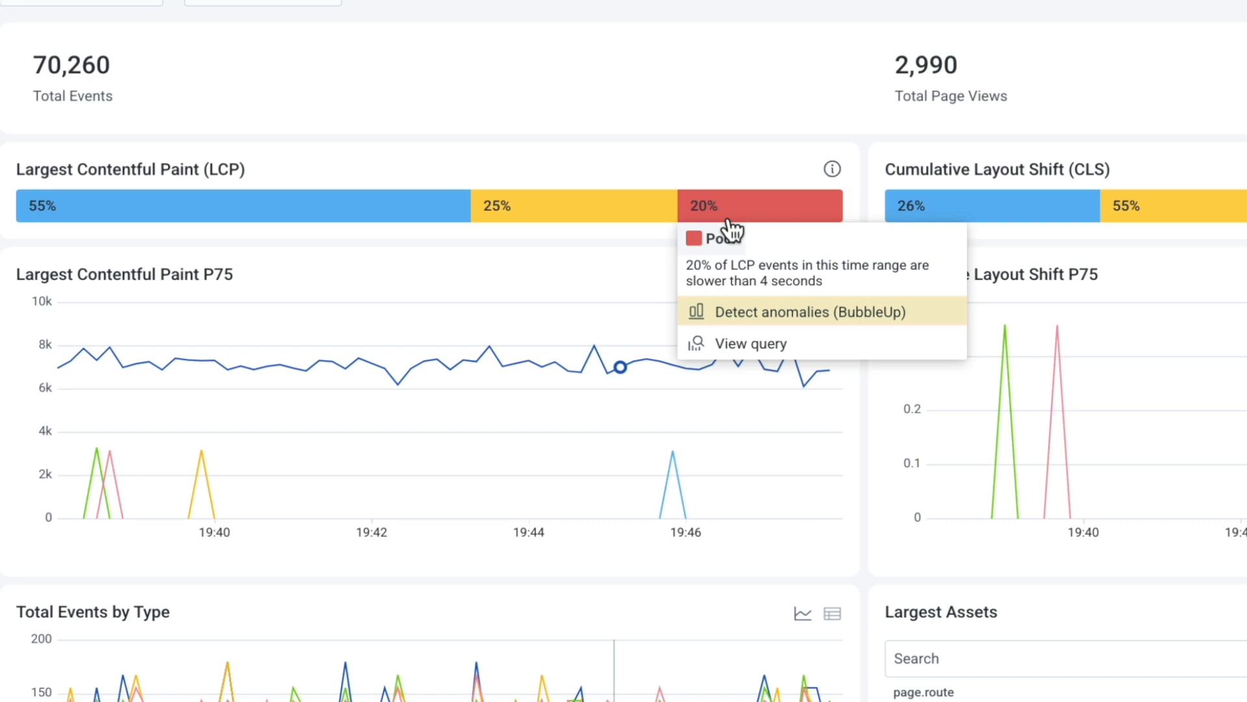
left_click(739, 313)
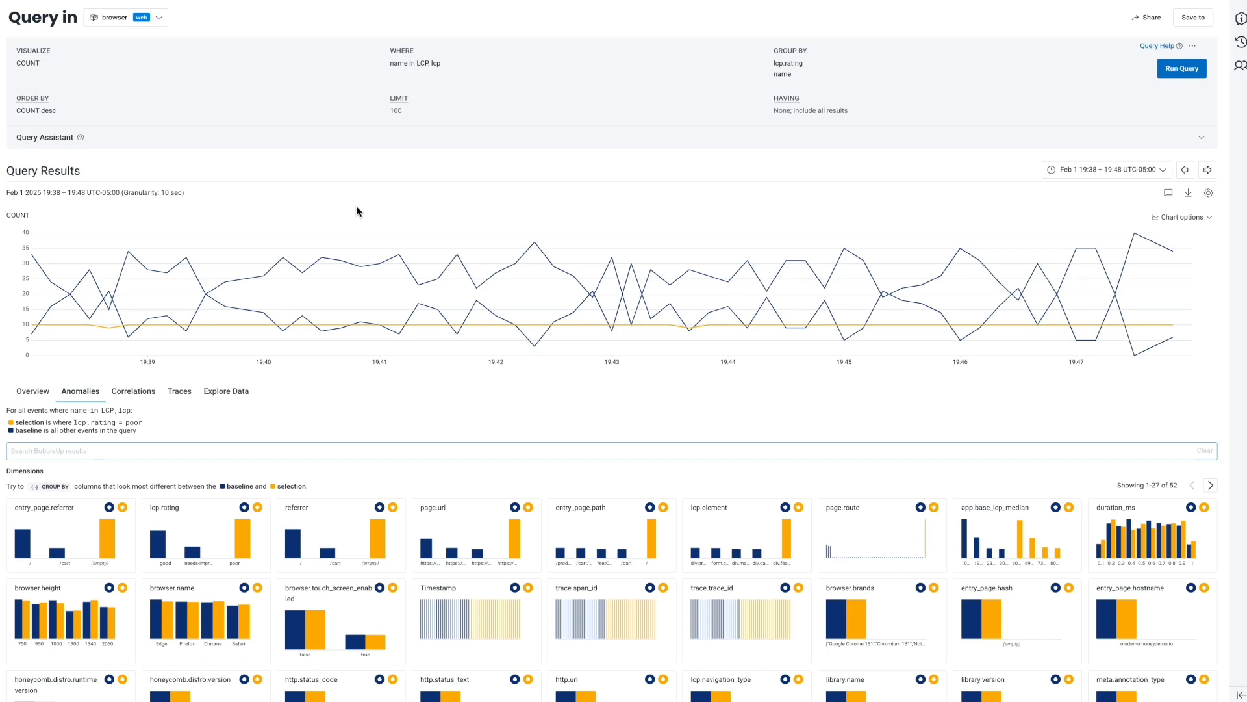
scroll(356, 205, "down", 3)
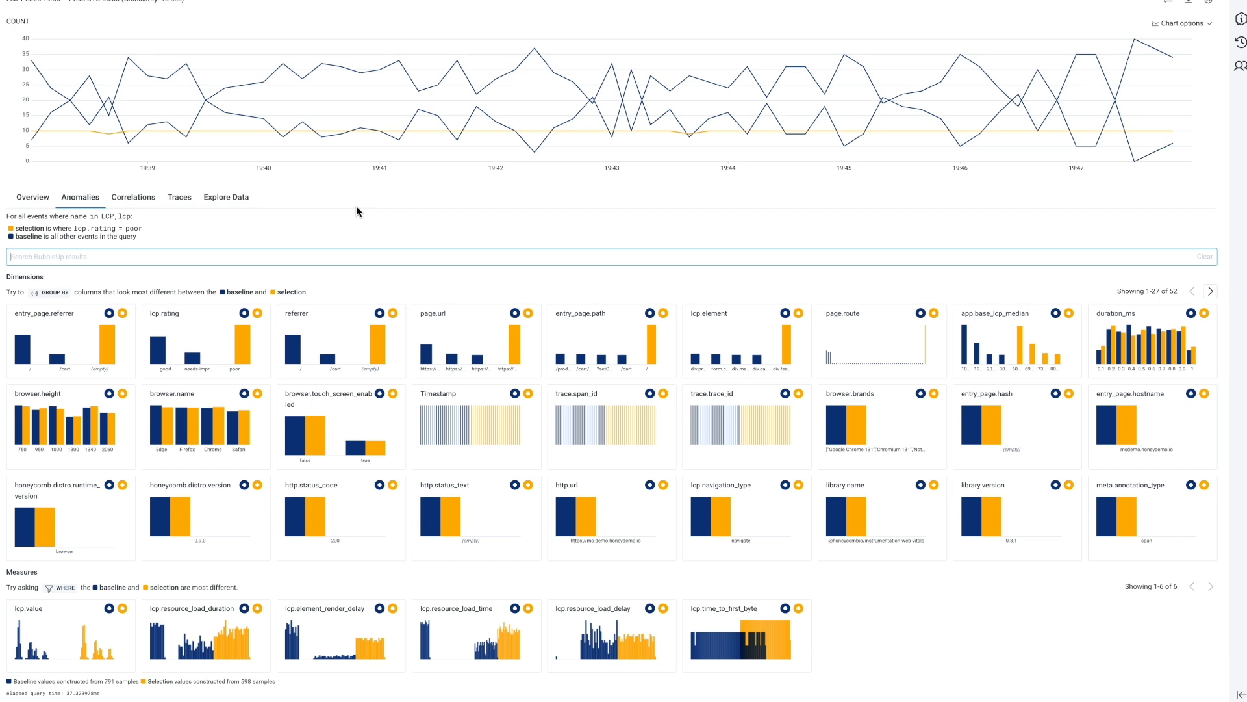
- Return to the dashboard and run BubbleUp anomaly detection on the Needs Improvement LCP events, reviewing the compared dimensions
key("alt+Left")
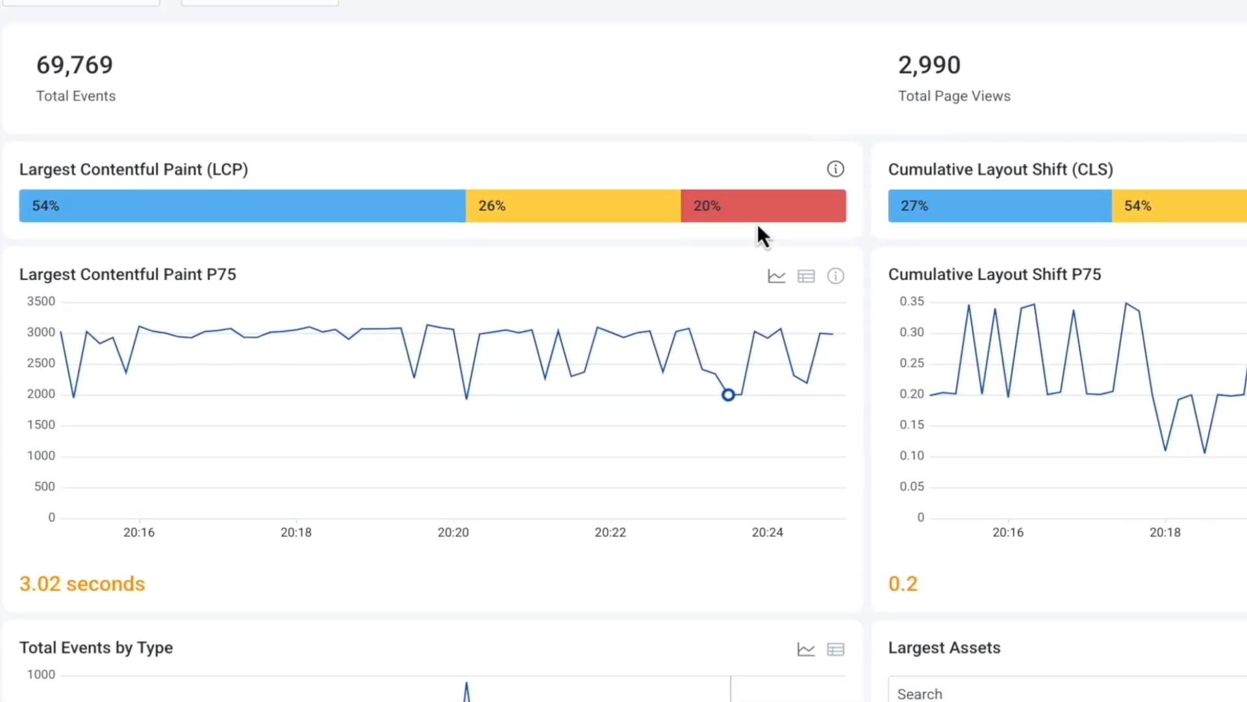
mouse_move(754, 211)
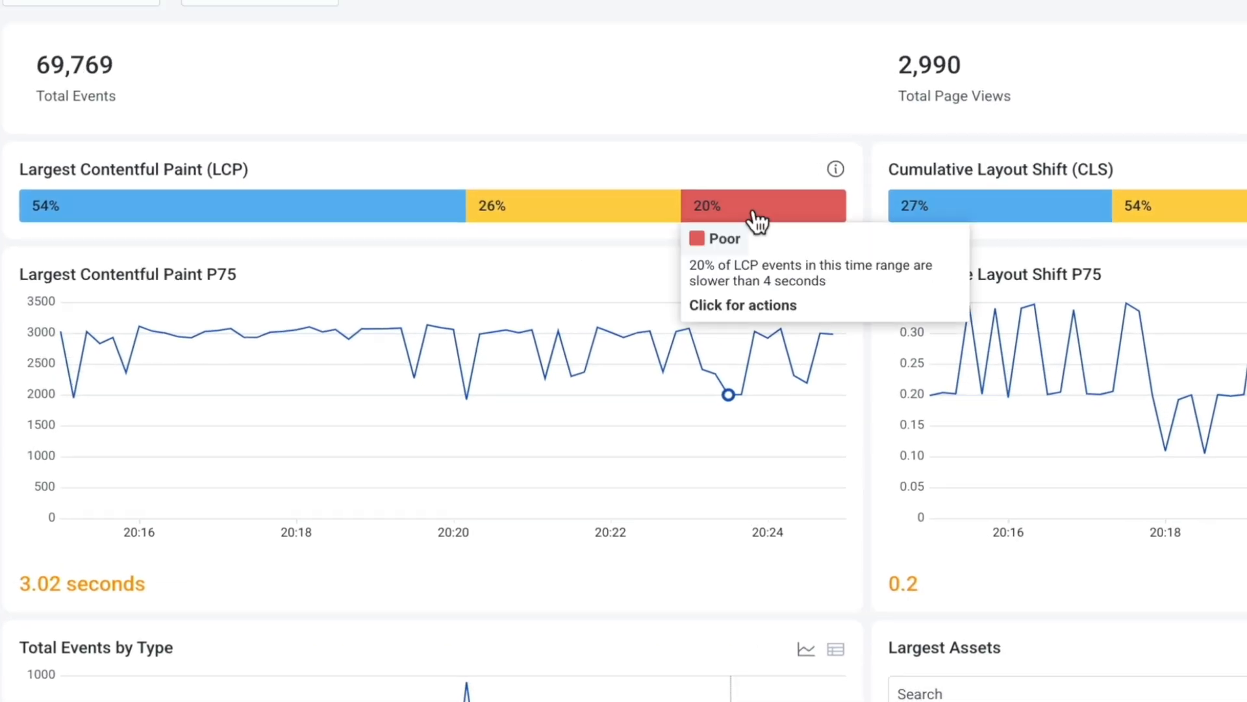
left_click(577, 211)
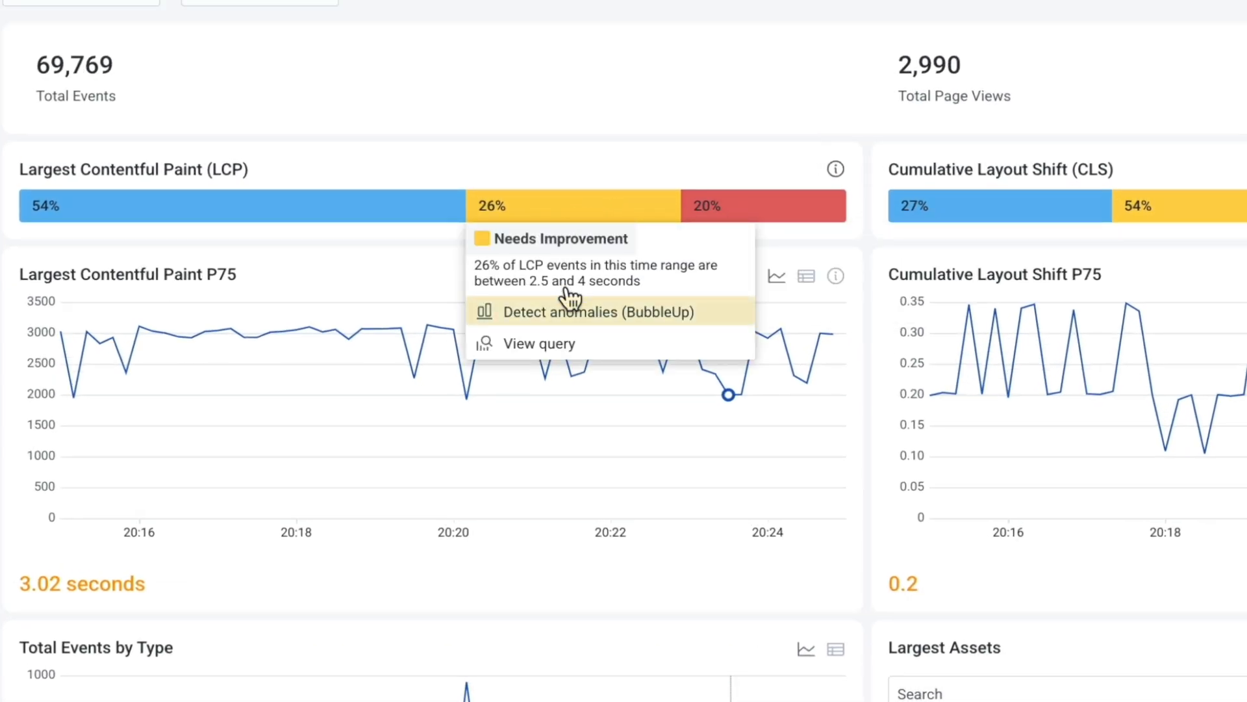
left_click(563, 314)
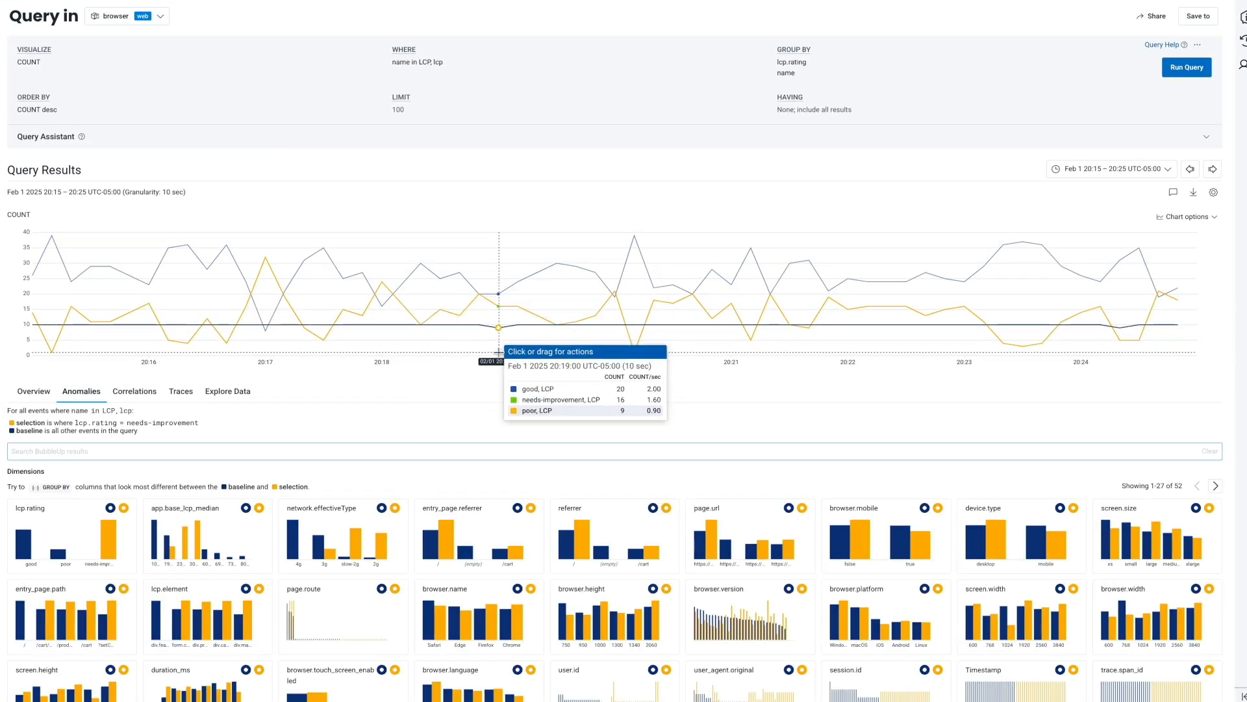
scroll(445, 401, "down", 3)
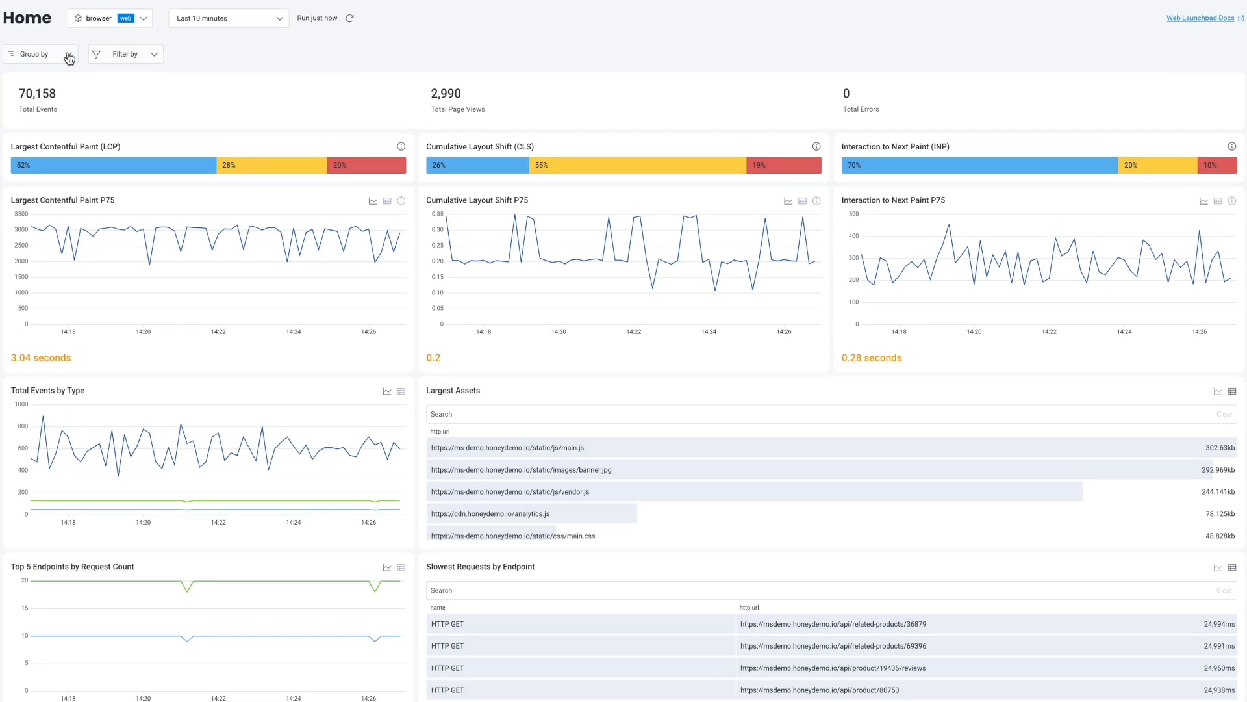
- Group the Home dashboard by page and filter it to the 4g network speed
left_click(70, 58)
left_click(52, 79)
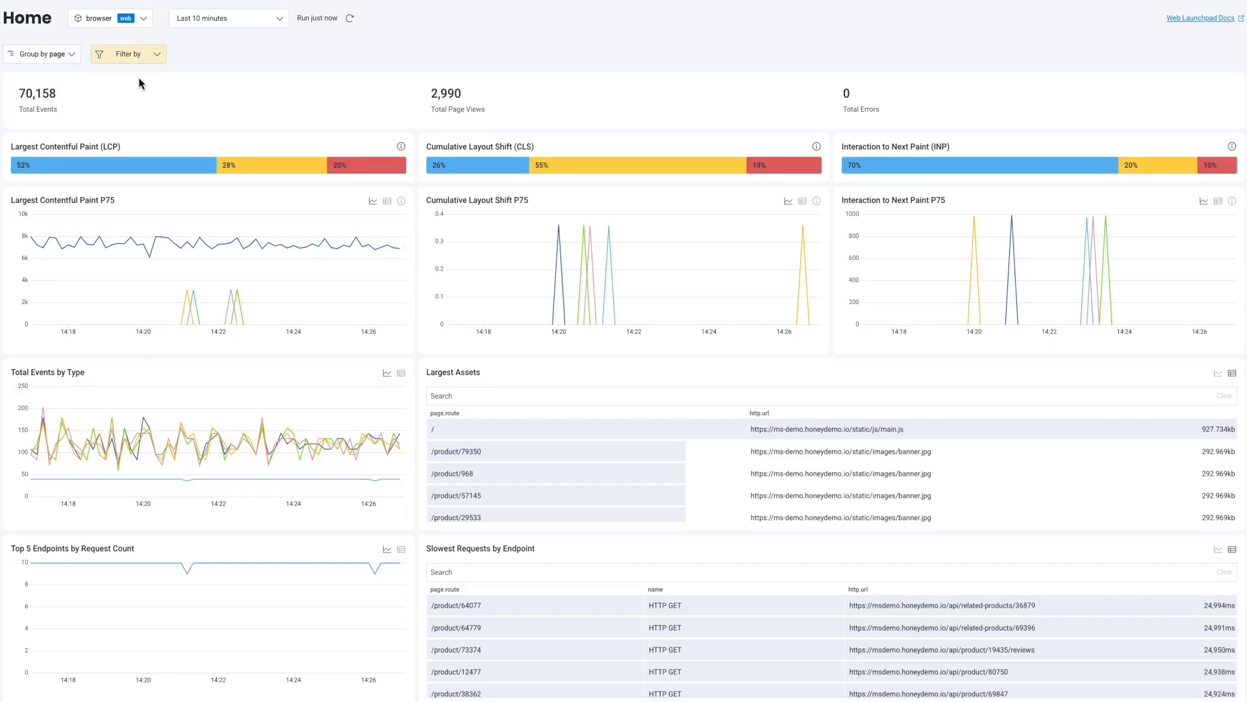
left_click(157, 55)
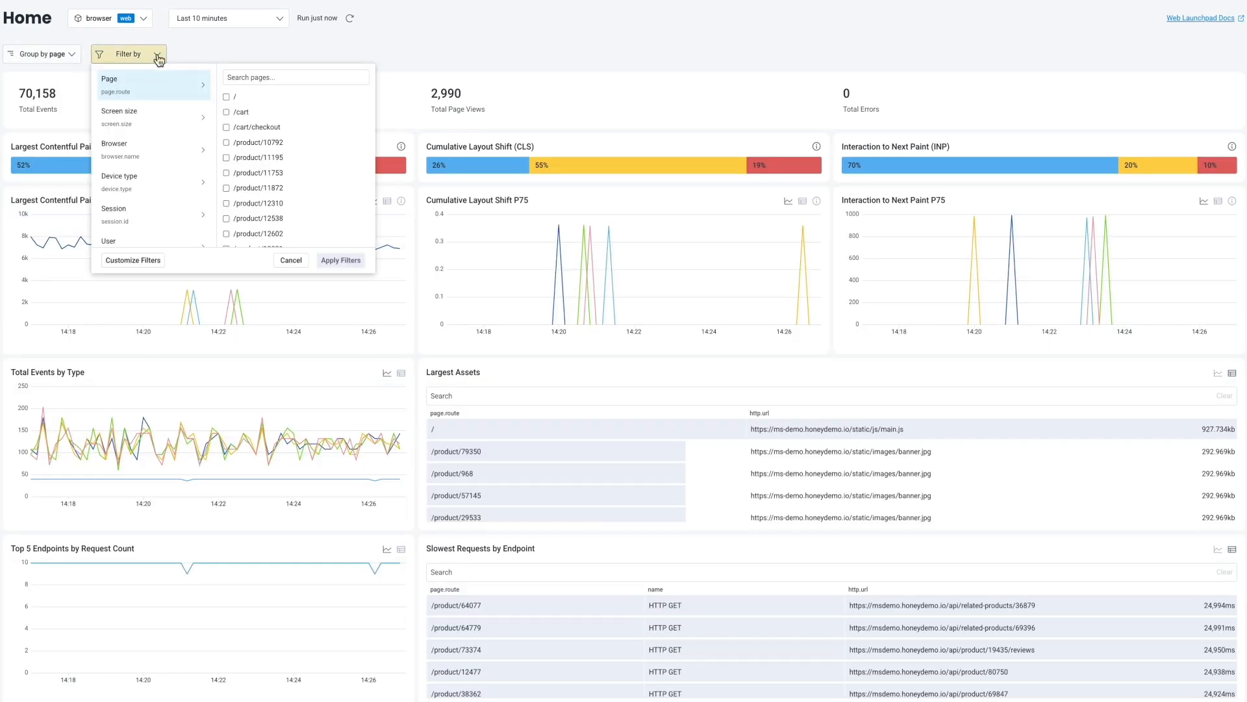
scroll(143, 188, "down", 2)
left_click(138, 204)
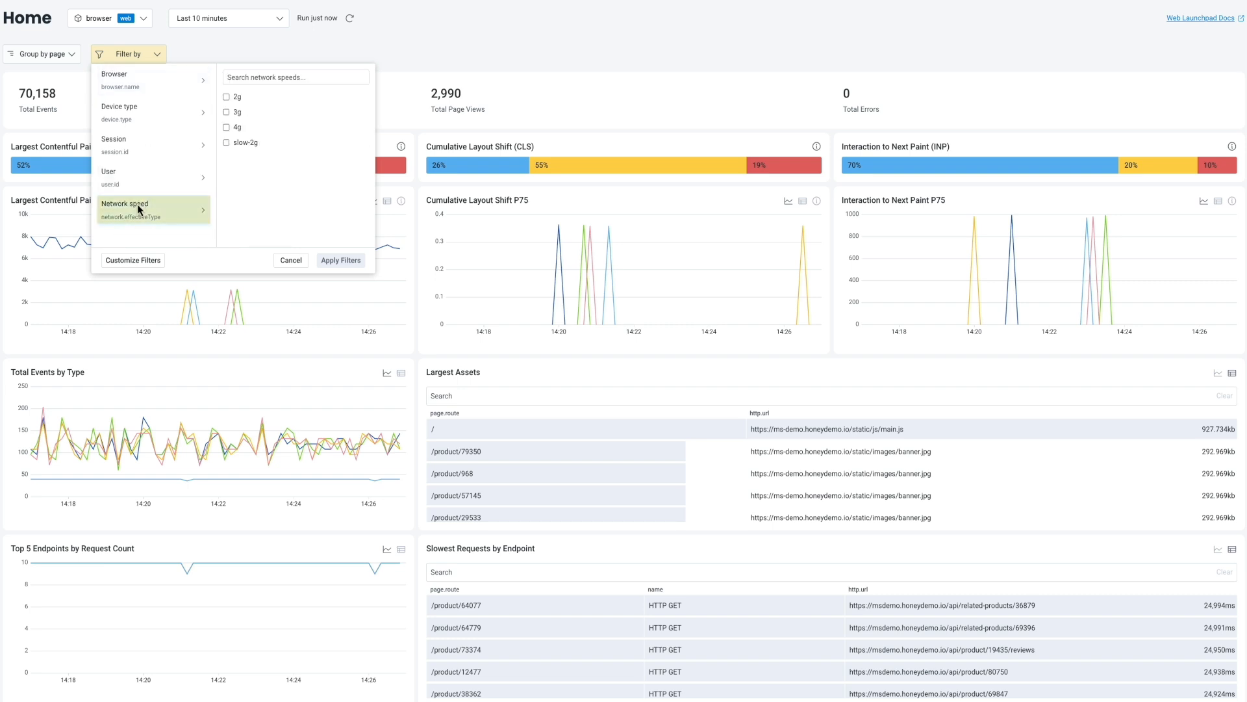
left_click(226, 127)
left_click(331, 260)
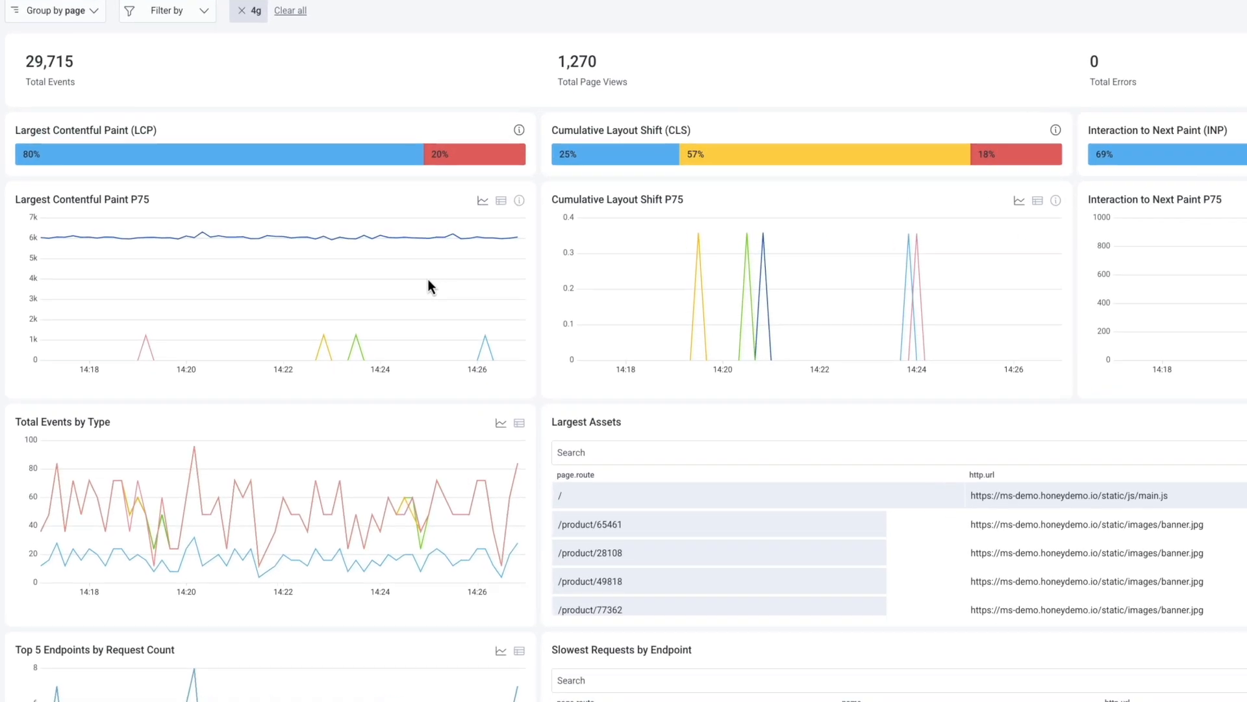
- Open the query behind Largest Contentful Paint P75, add the condition page.route != /, and run it
left_click(195, 204)
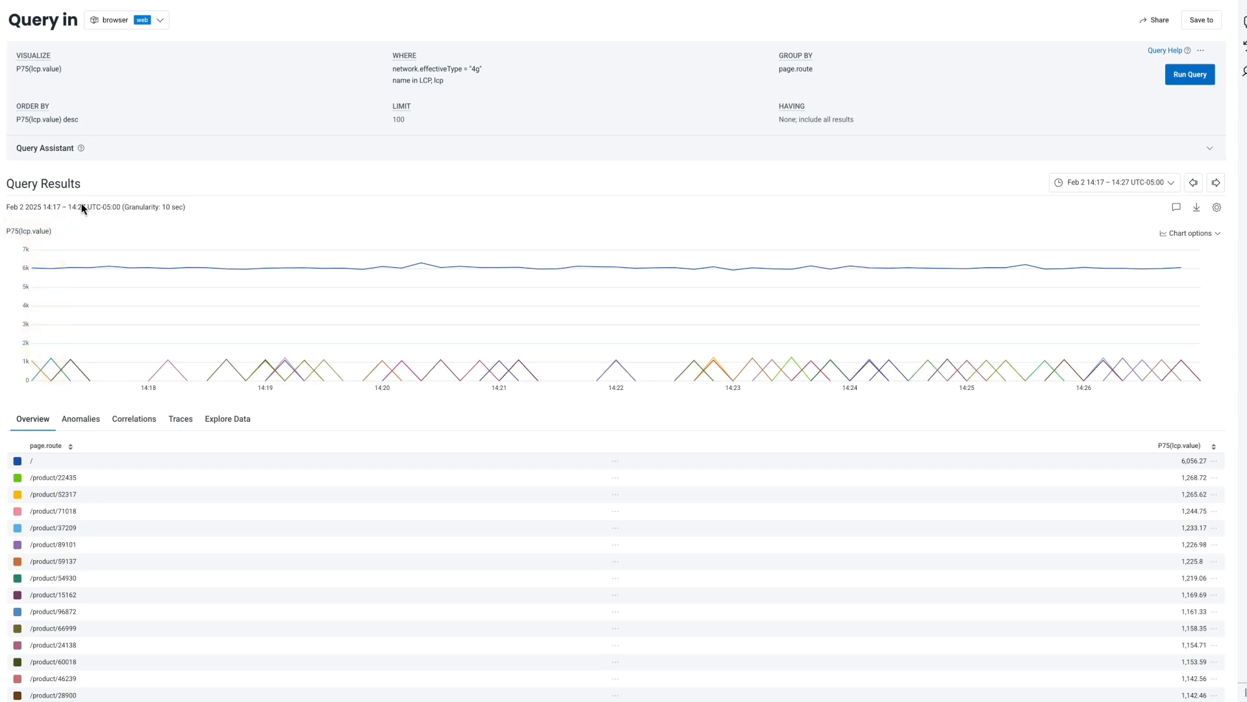
left_click(456, 83)
type("page.route != ")
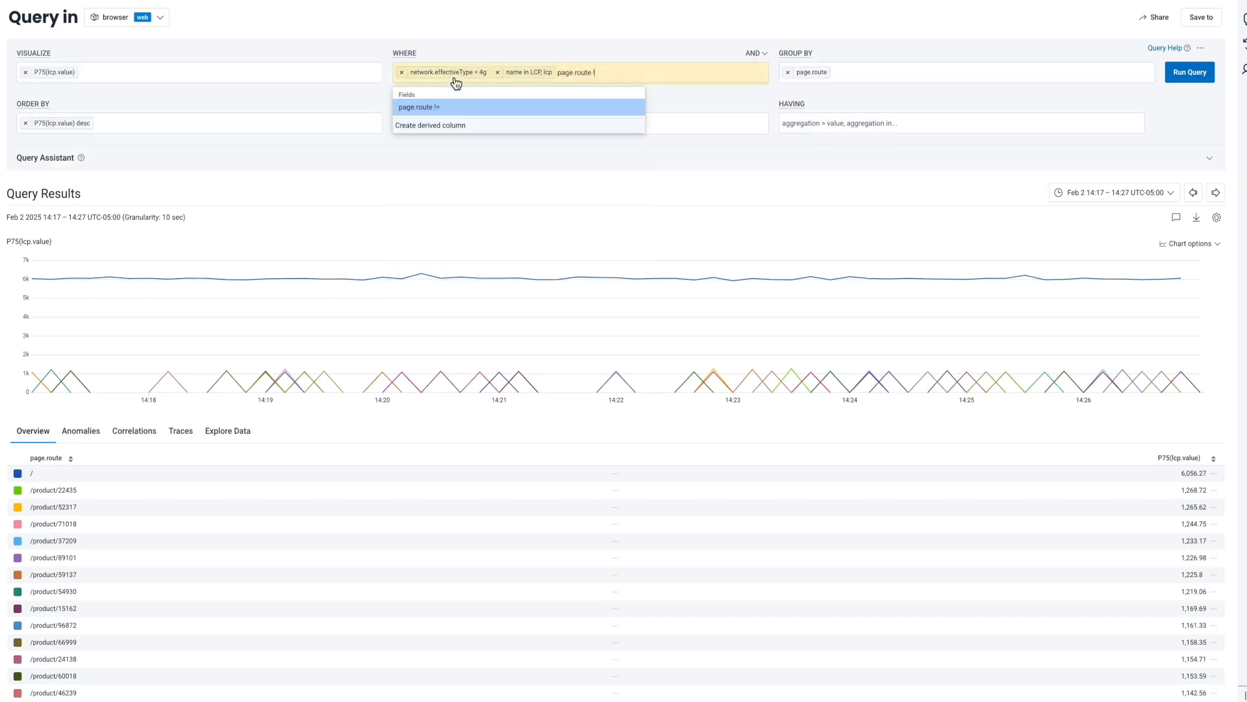
type("/")
key("Return")
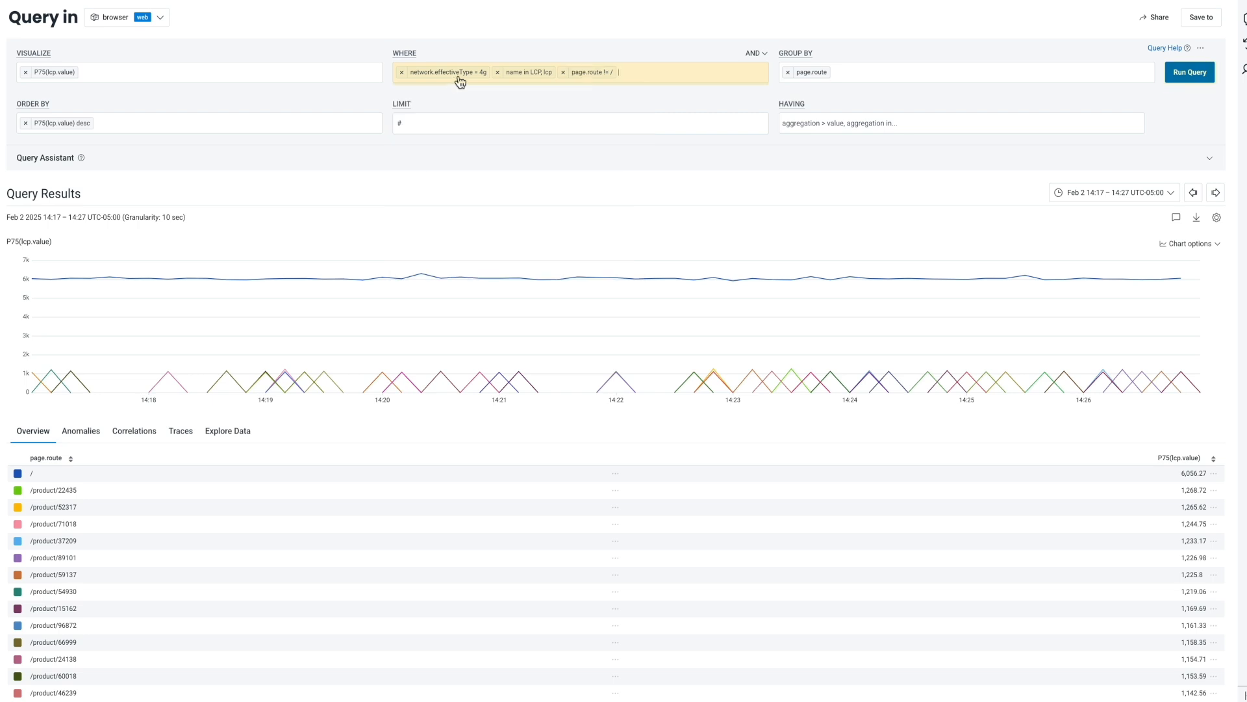
left_click(1173, 76)
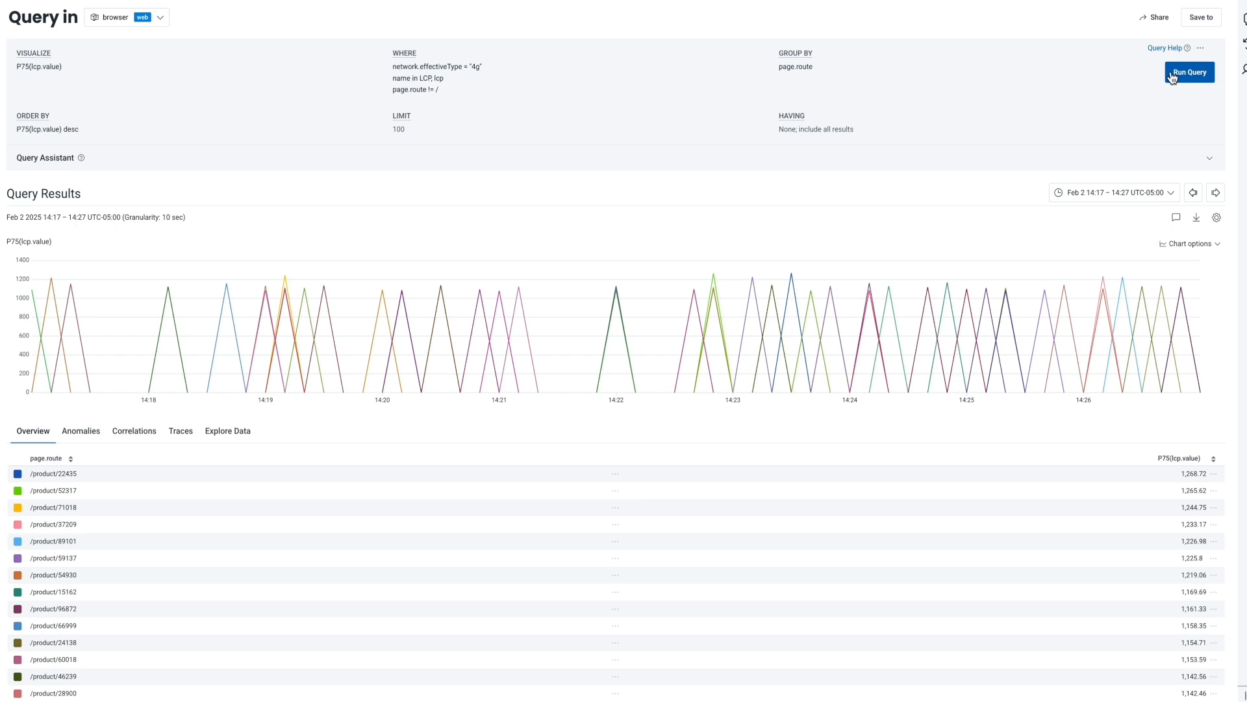
left_click(1172, 75)
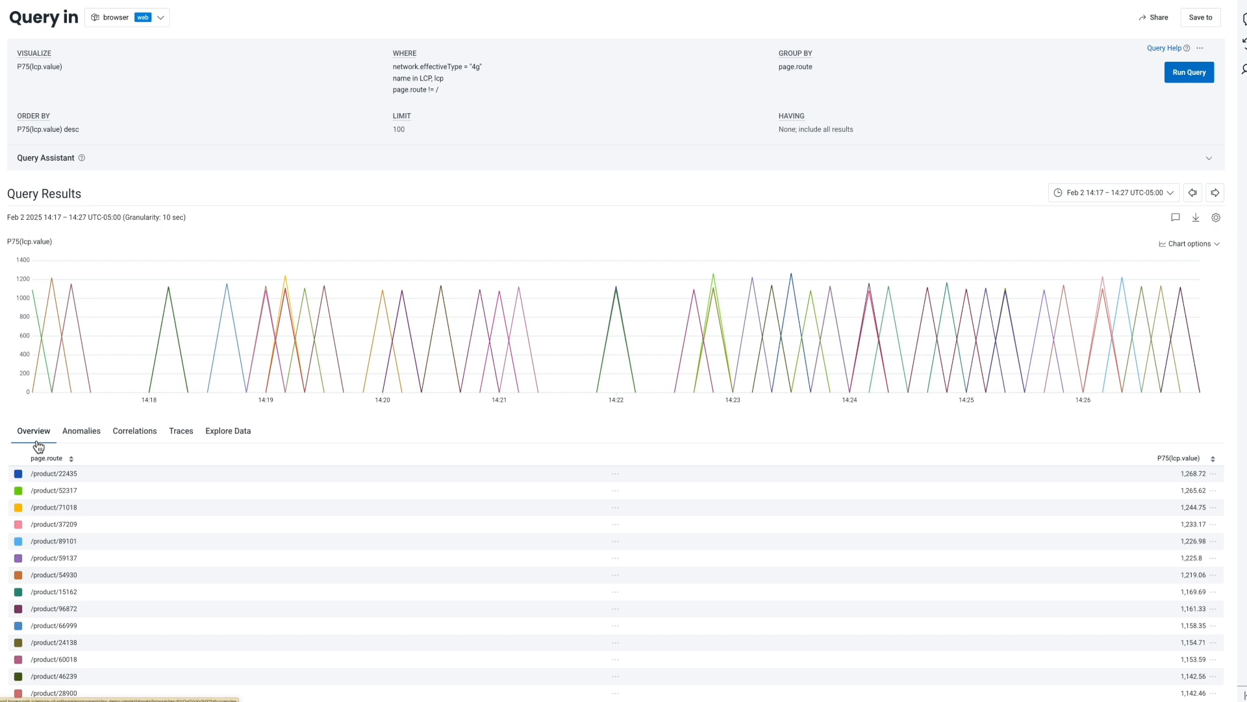
- Sort the query results by page.route in ascending order, and expand the first raw event in Explore Data to read its fields
left_click(72, 458)
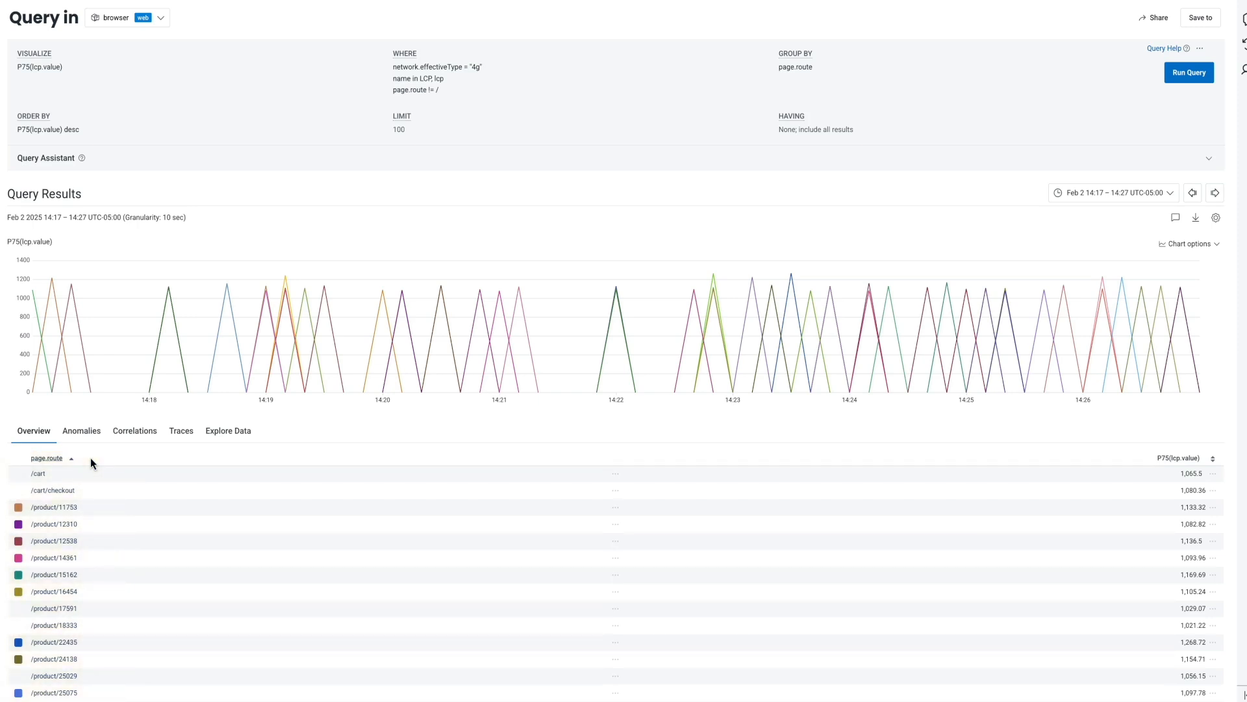
left_click(216, 433)
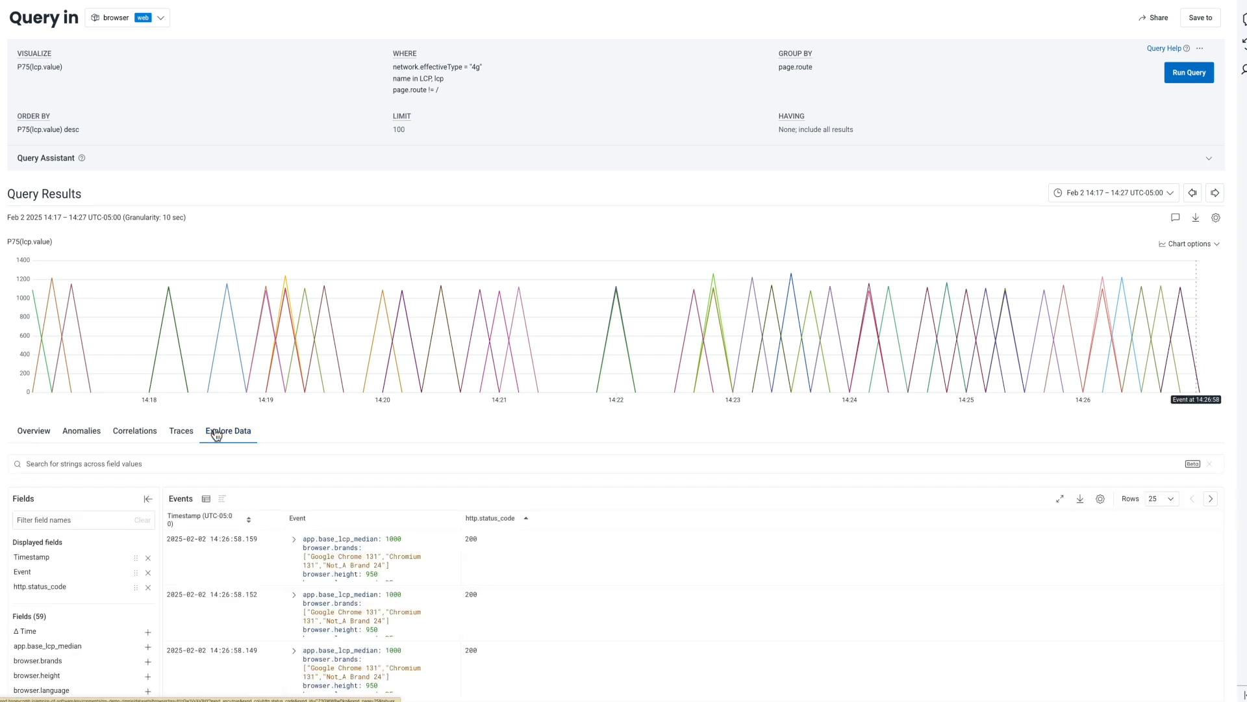
left_click(295, 543)
scroll(332, 661, "down", 3)
scroll(332, 661, "up", 4)
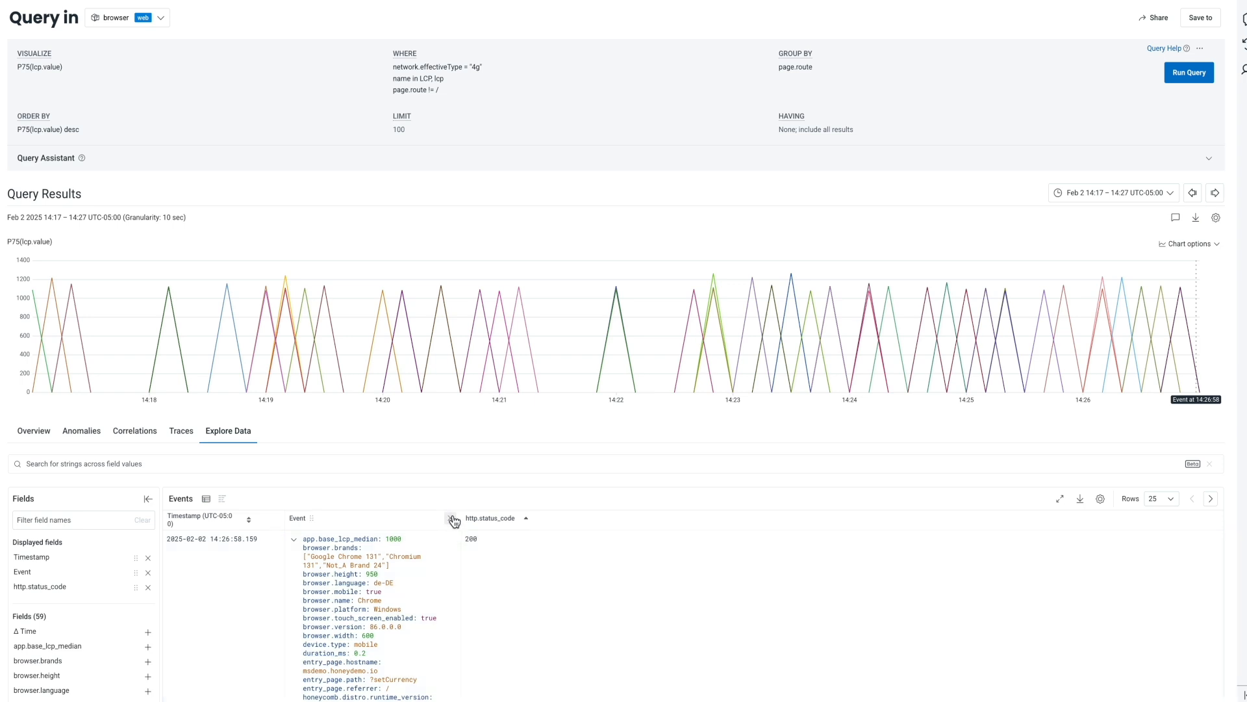
- Remove the Event and http.status_code columns from the raw events table and expand the table view
left_click(451, 517)
left_click(148, 573)
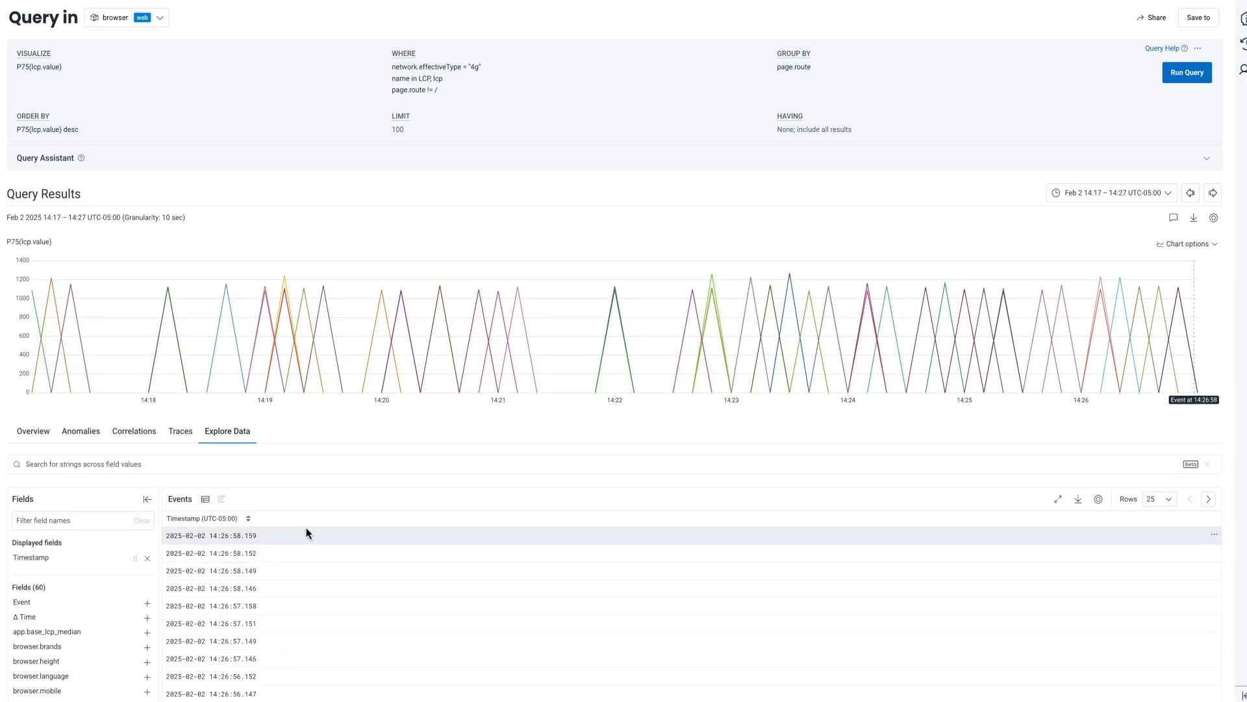
left_click(1060, 499)
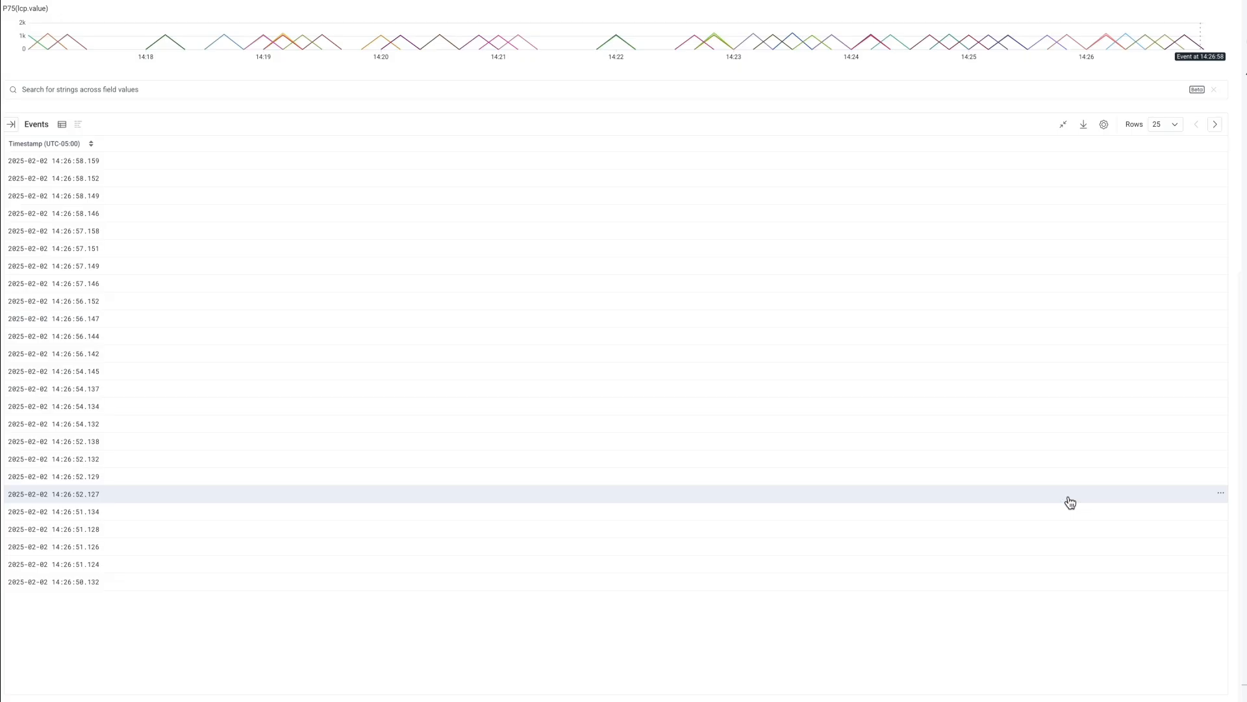
- Reveal the field list, find page.route, and add it as a column to the events table
left_click(11, 124)
left_click(55, 145)
type("page.route")
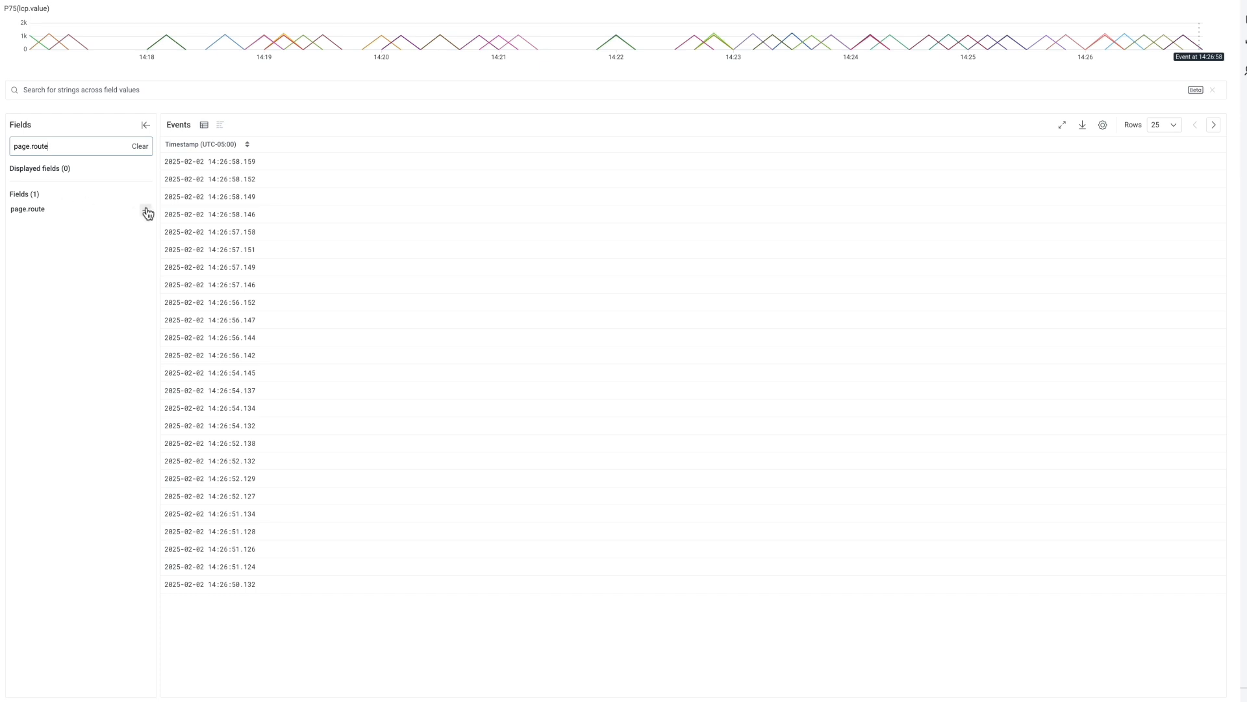
left_click(146, 211)
- Filter the field list by lcp and add lcp.value, lcp.rating and lcp.element as columns in the events table
left_click(140, 146)
type("lcp")
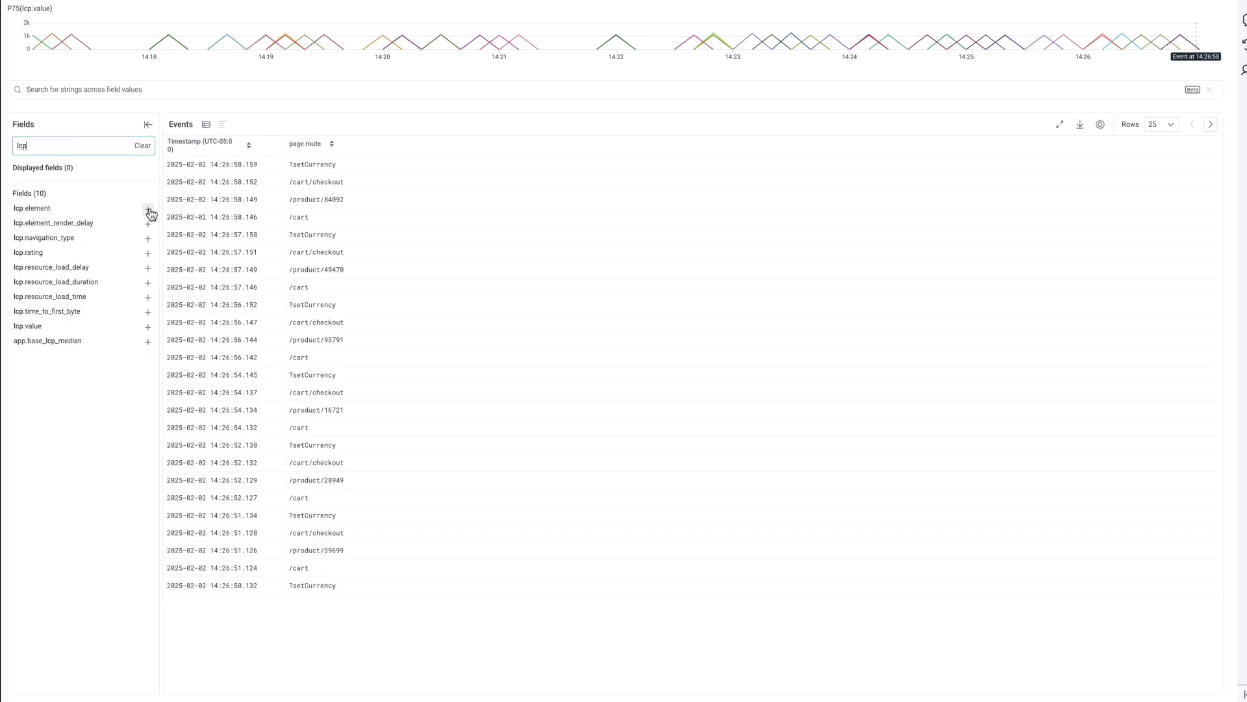
left_click(149, 328)
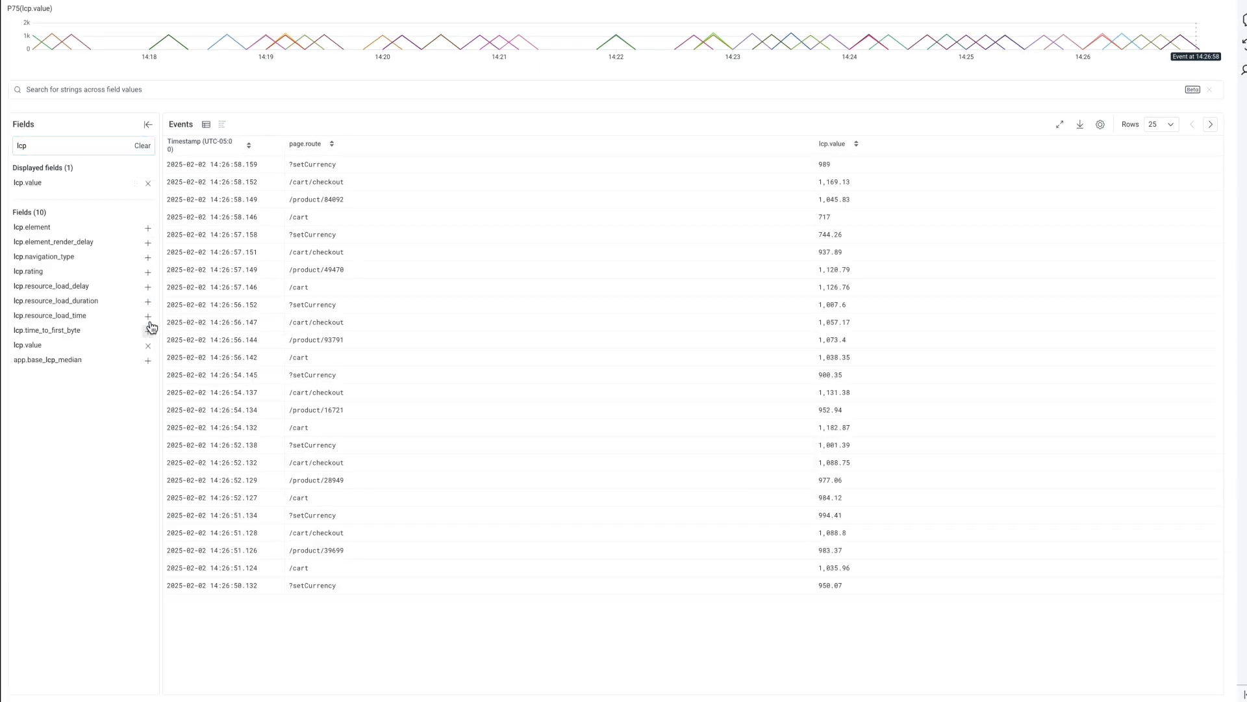
left_click(148, 272)
left_click(147, 244)
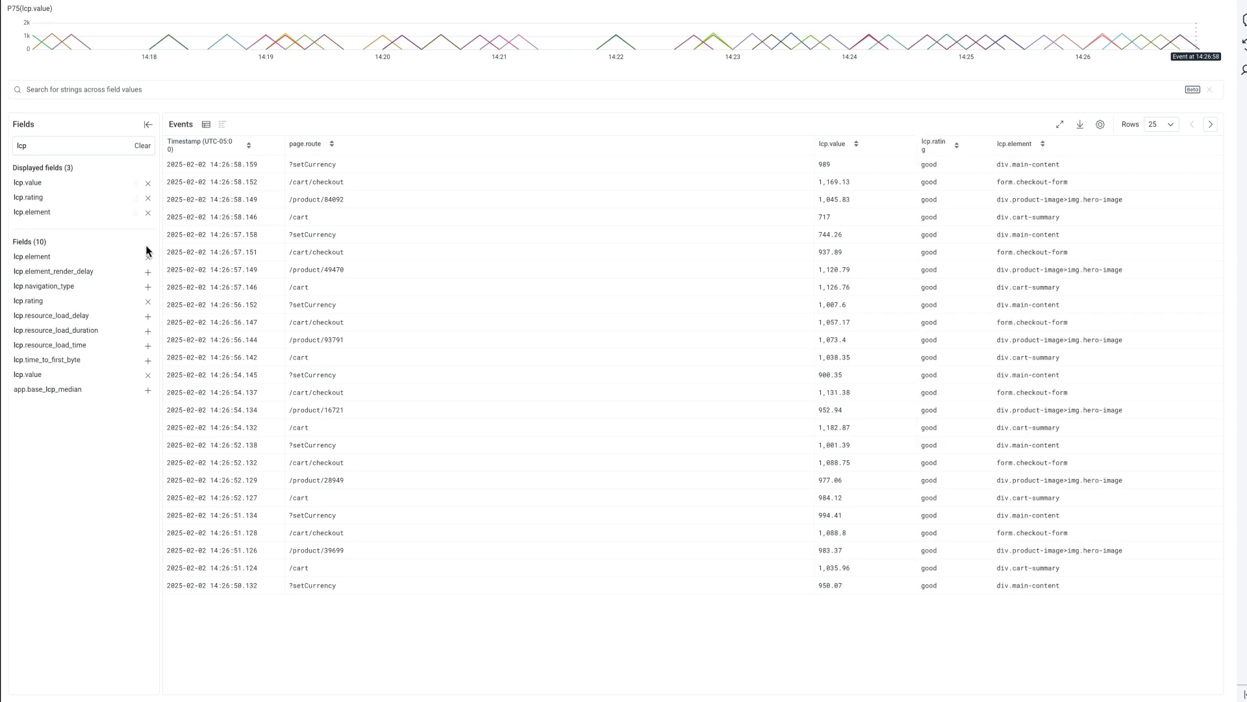